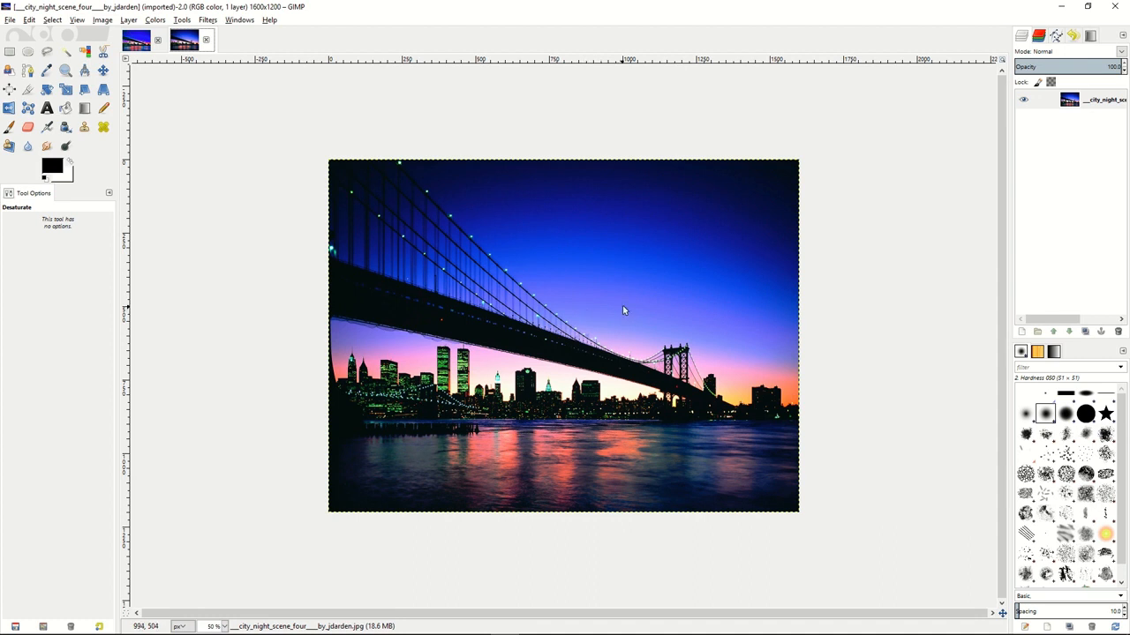
Duplicate the photo layer and apply Advanced Tone Mapping with Gaussian blur 10, blurred opacity 75, merged opacity 90 and 5 copies.
right_click(1050, 100)
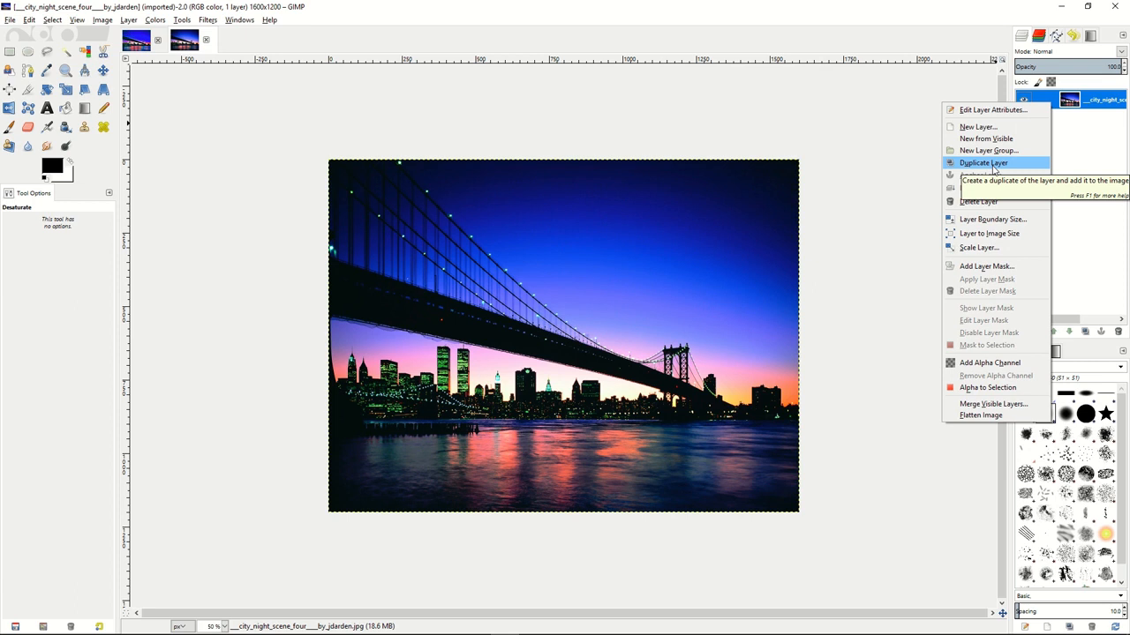
left_click(994, 168)
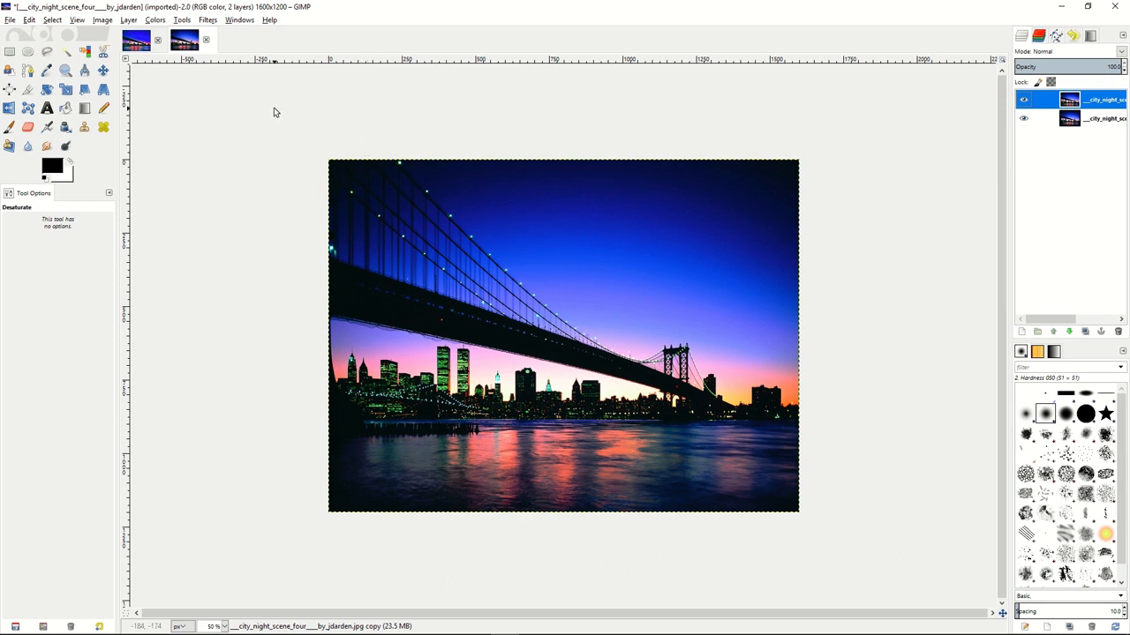
left_click(210, 21)
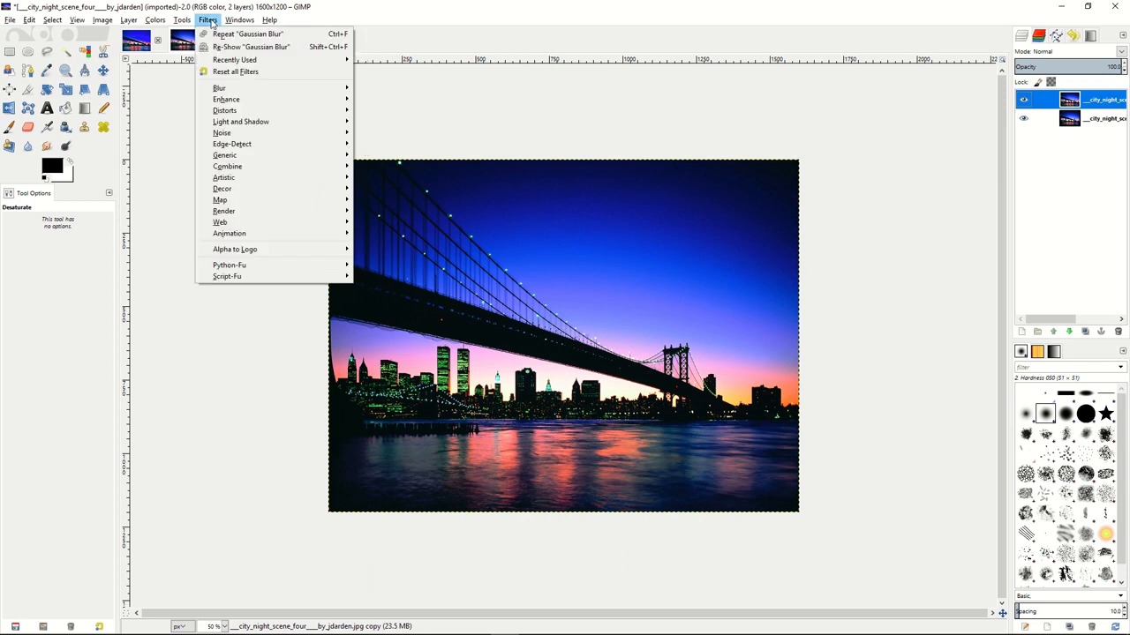
mouse_move(226, 104)
left_click(394, 100)
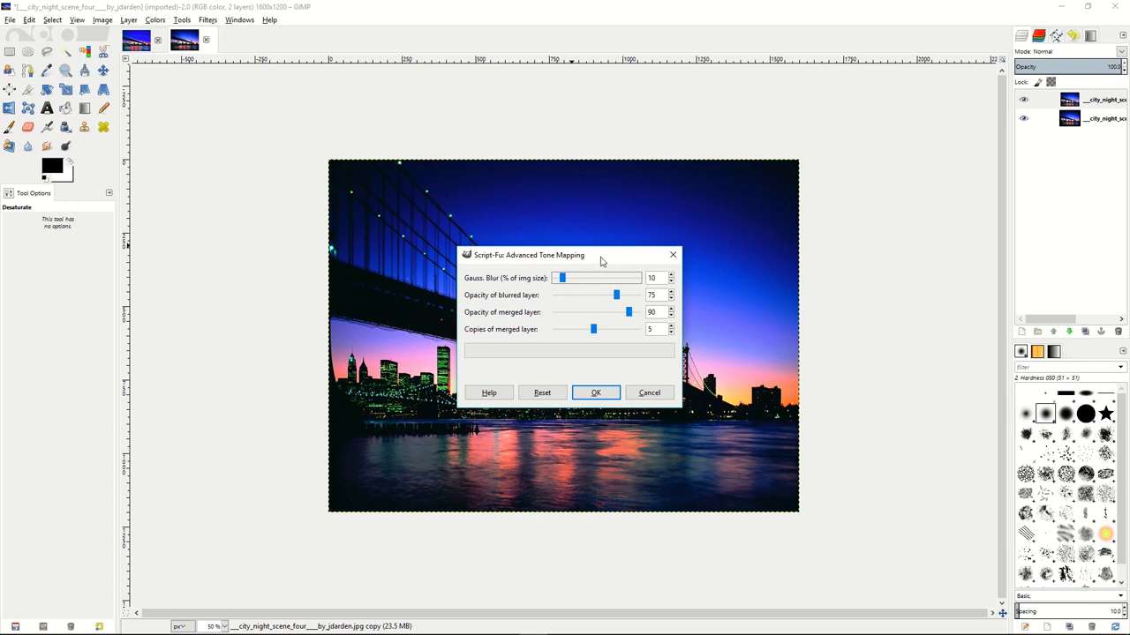
left_click(593, 330)
mouse_move(594, 332)
left_mouse_down()
mouse_move(560, 332)
mouse_move(590, 333)
left_mouse_up()
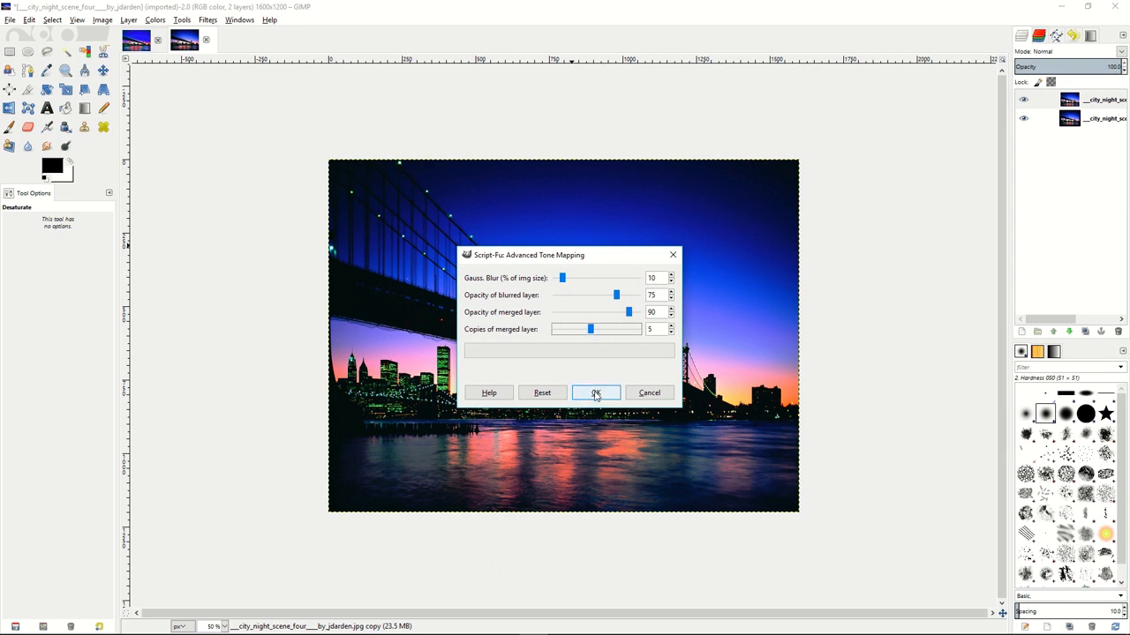
left_click(596, 394)
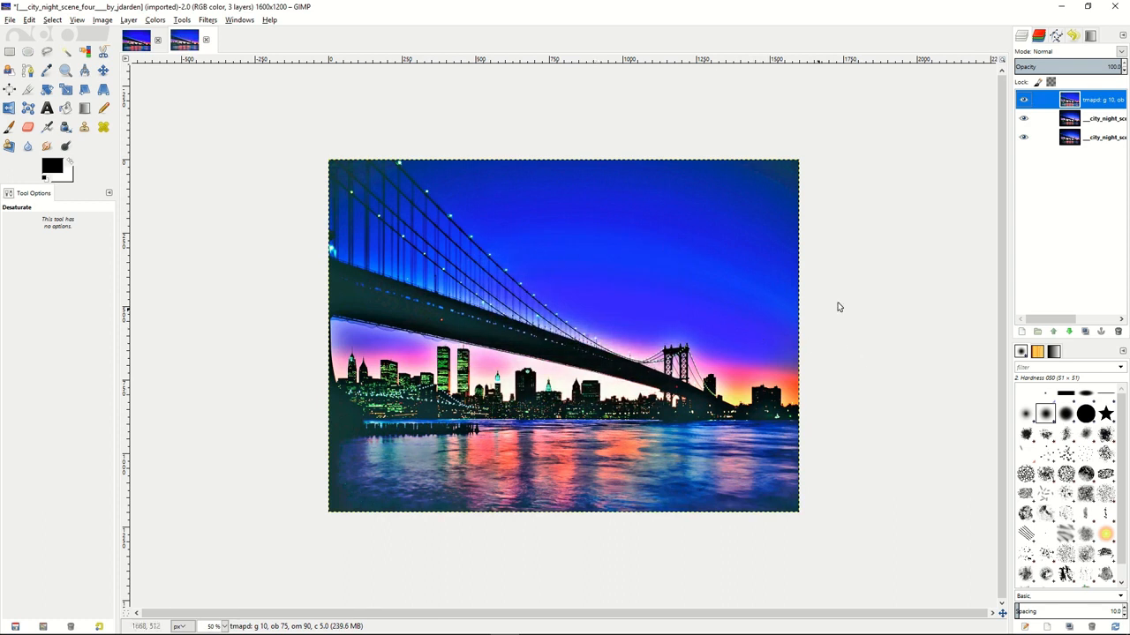
Merge the tone-mapped layer and its copies down into a single layer, and slightly lower the midtone gamma with Levels.
right_click(1054, 103)
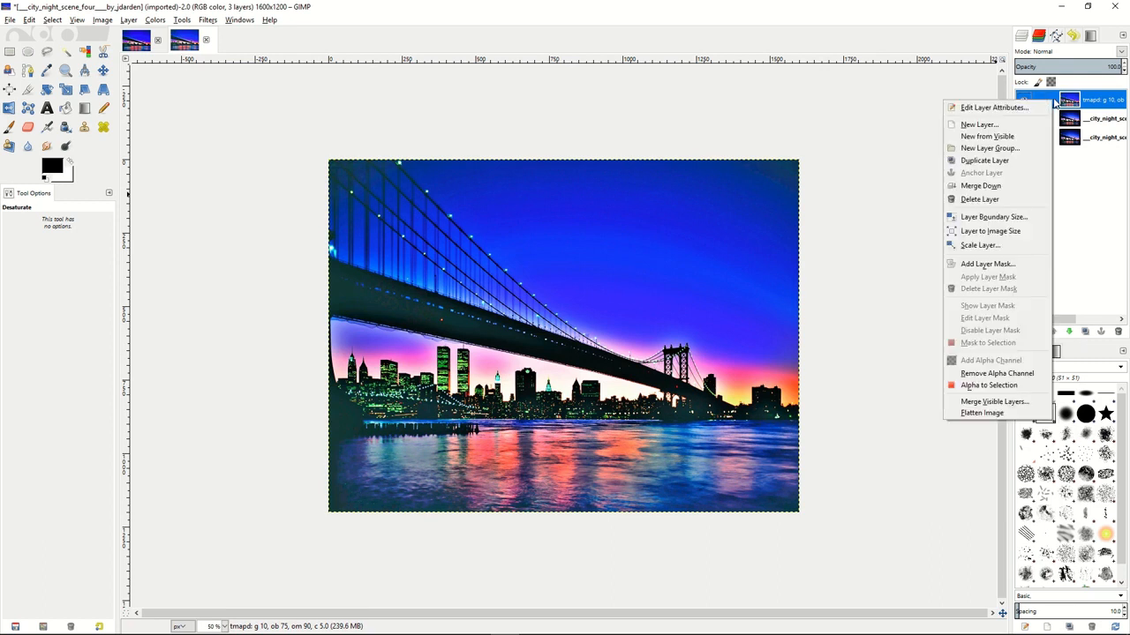
left_click(995, 185)
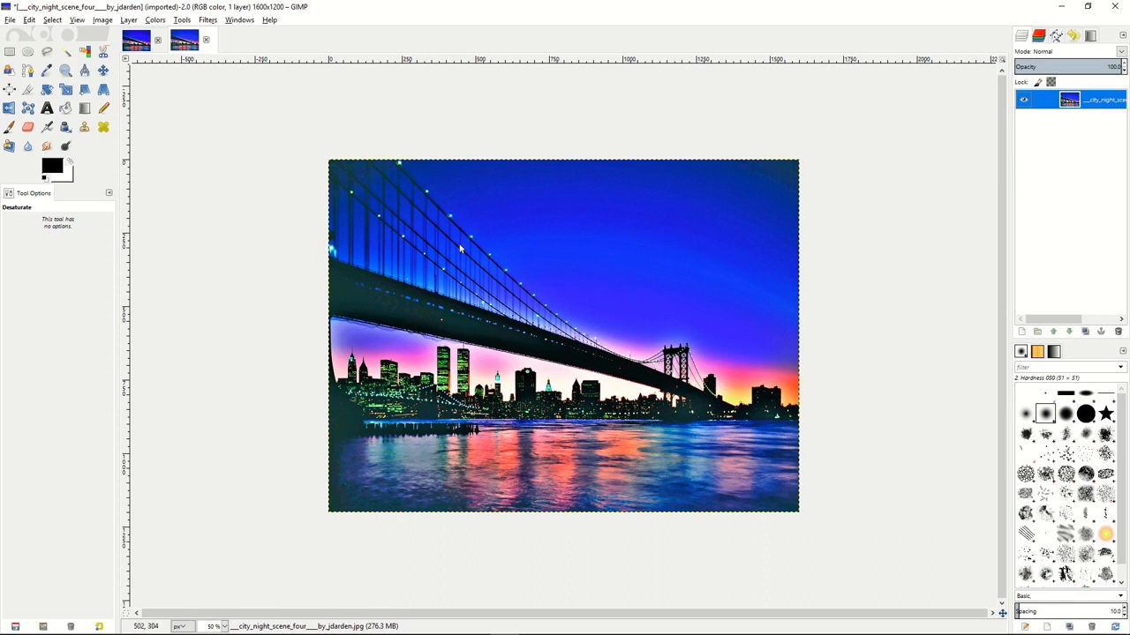
left_click(156, 20)
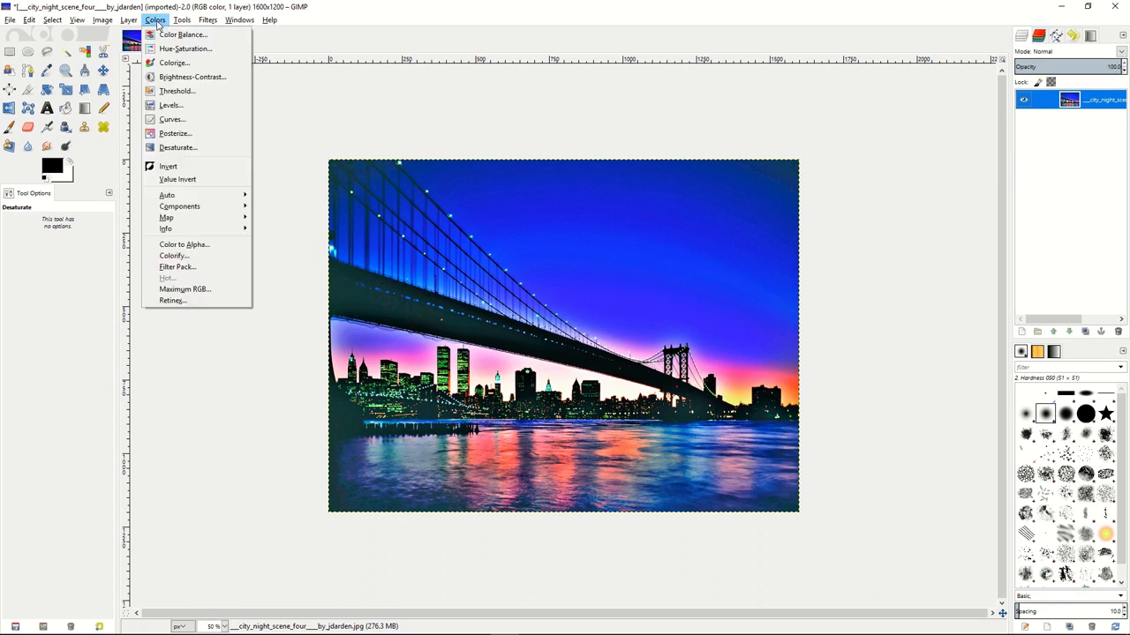
left_click(166, 105)
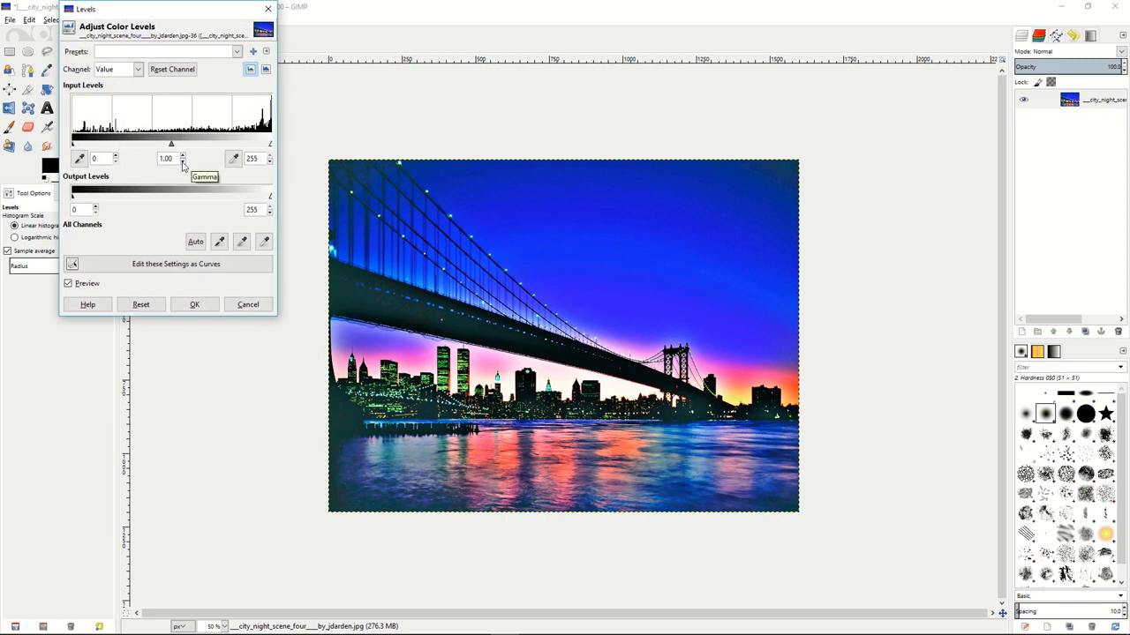
left_click(182, 162)
left_click(193, 304)
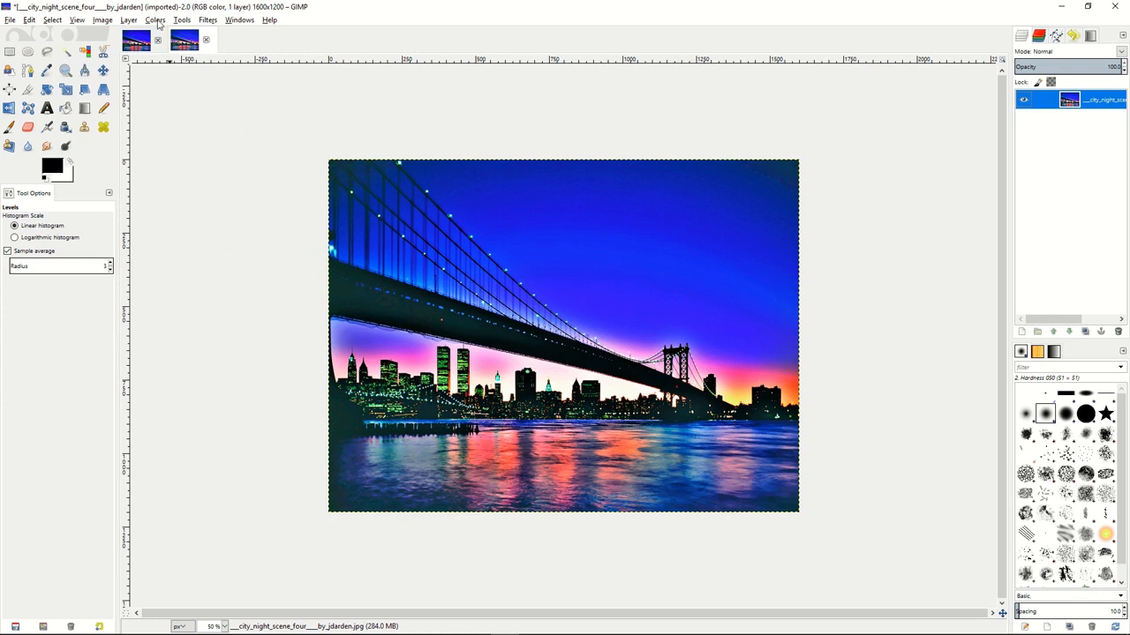
Duplicate the merged layer and desaturate the copy using the Lightness shade of gray.
right_click(1033, 101)
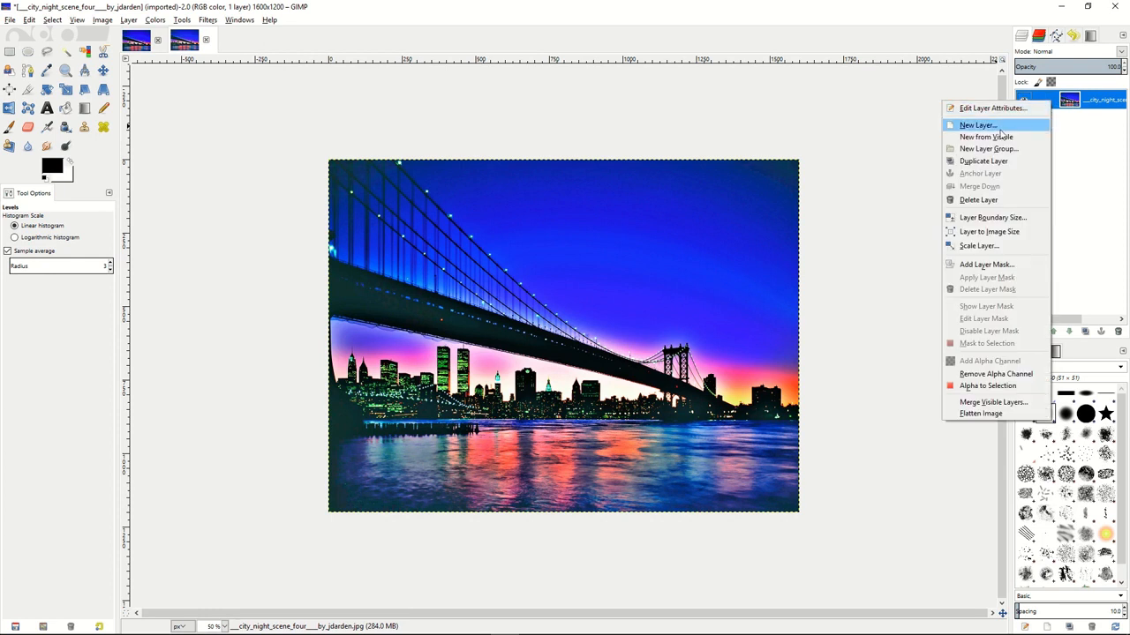
left_click(986, 162)
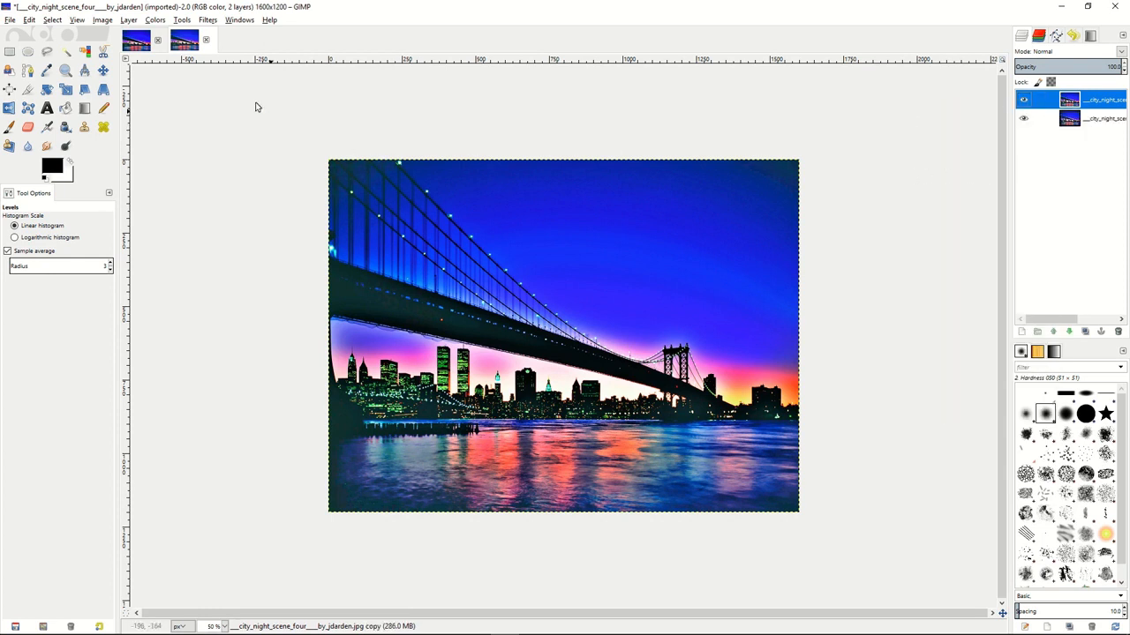
left_click(155, 19)
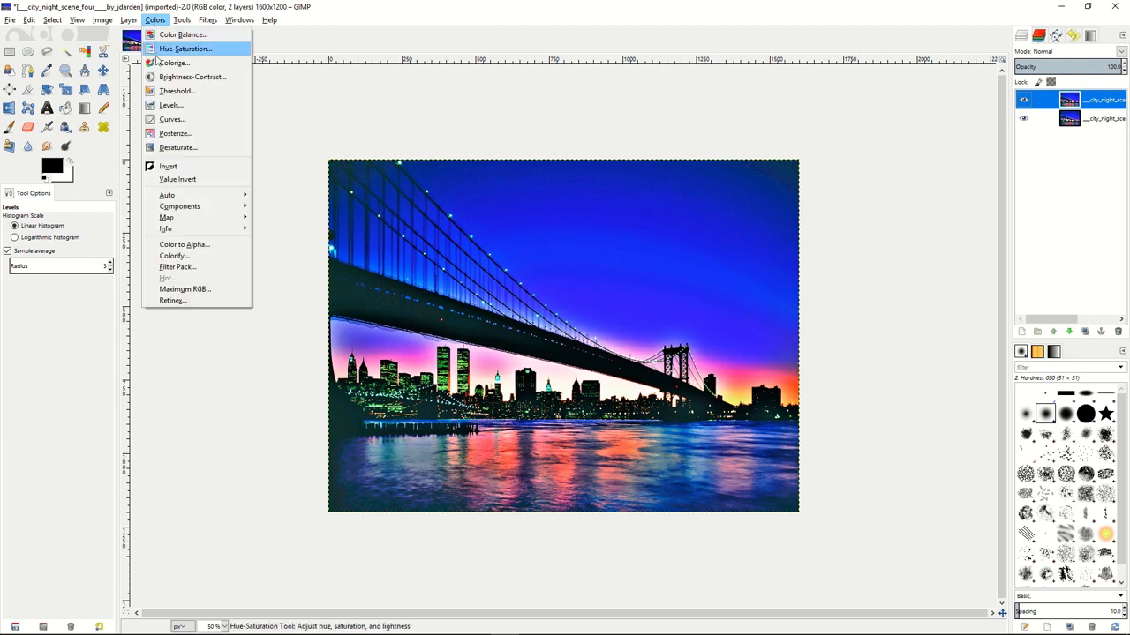
left_click(176, 147)
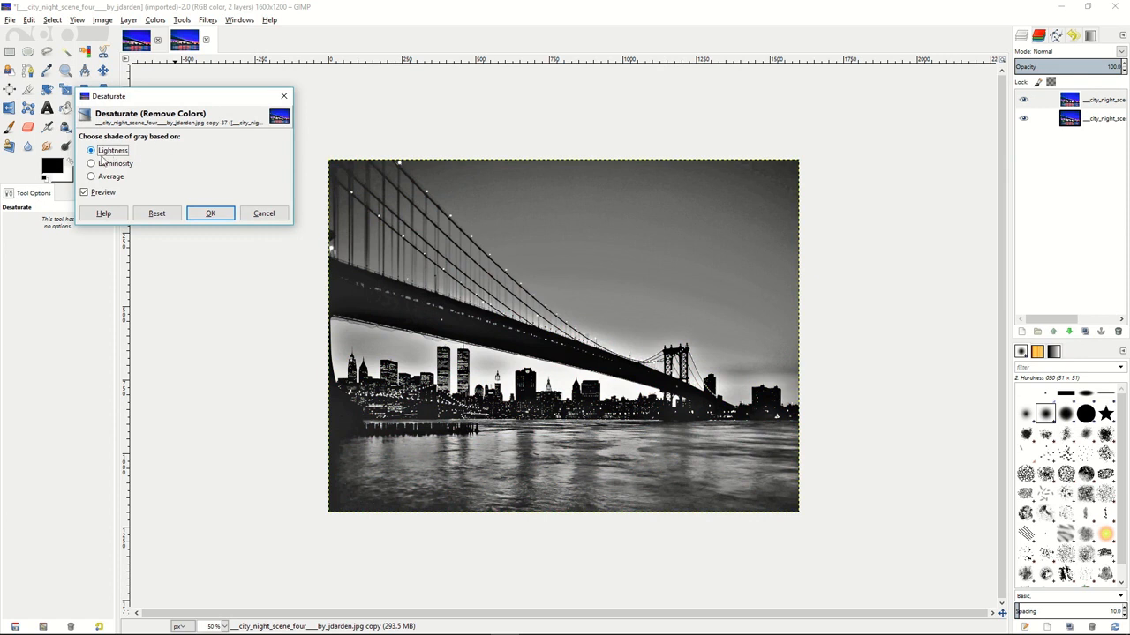
left_click(102, 165)
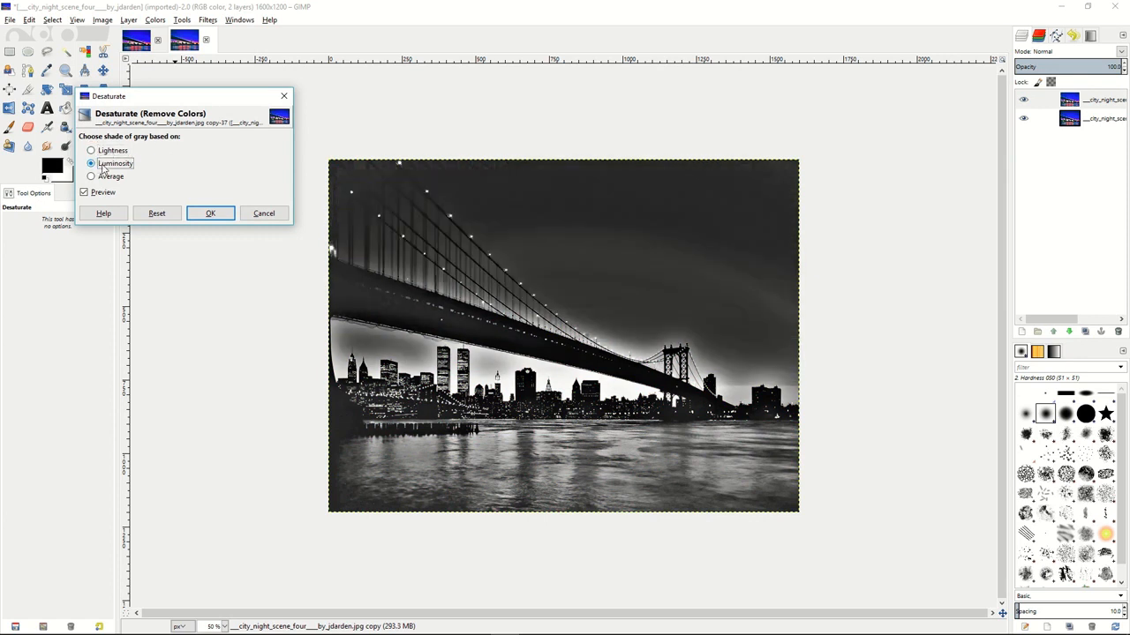
left_click(103, 179)
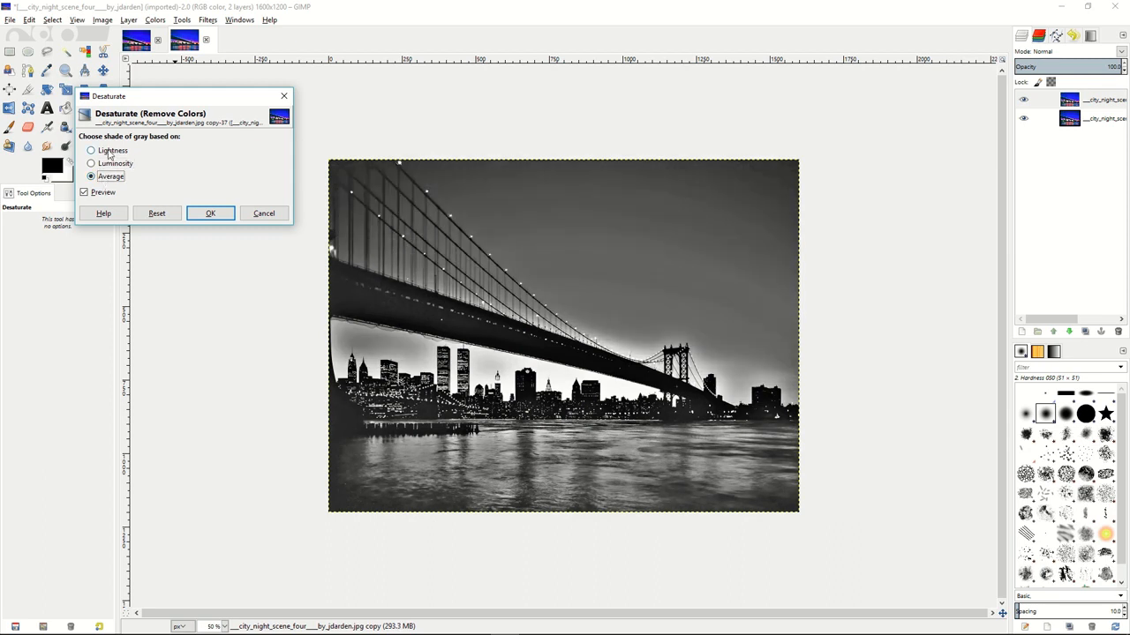
left_click(110, 152)
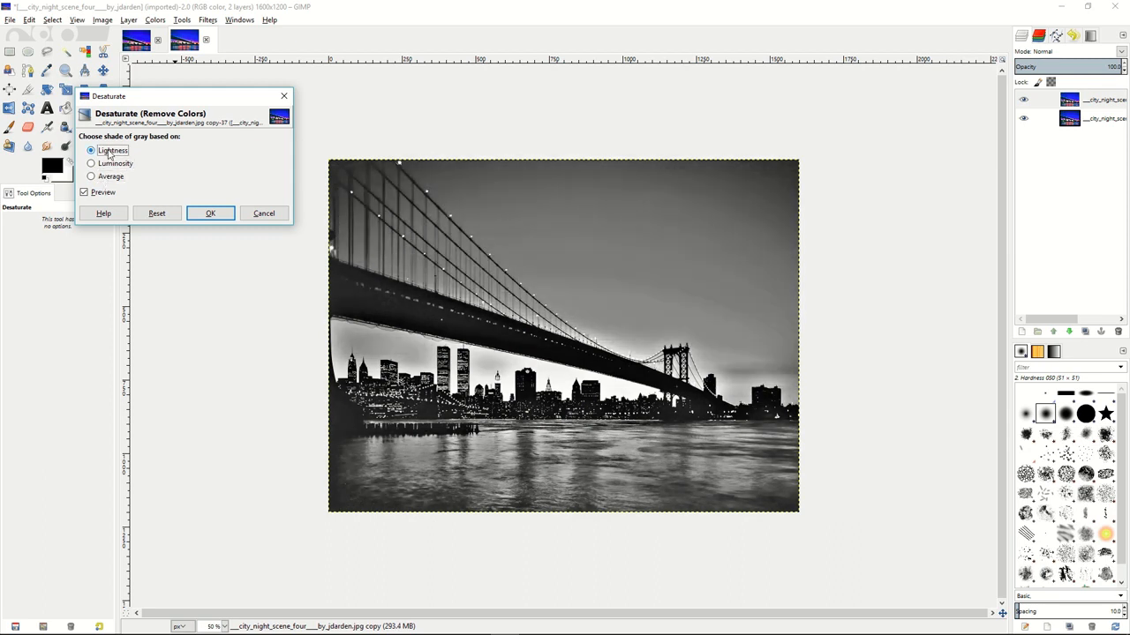
left_click(203, 214)
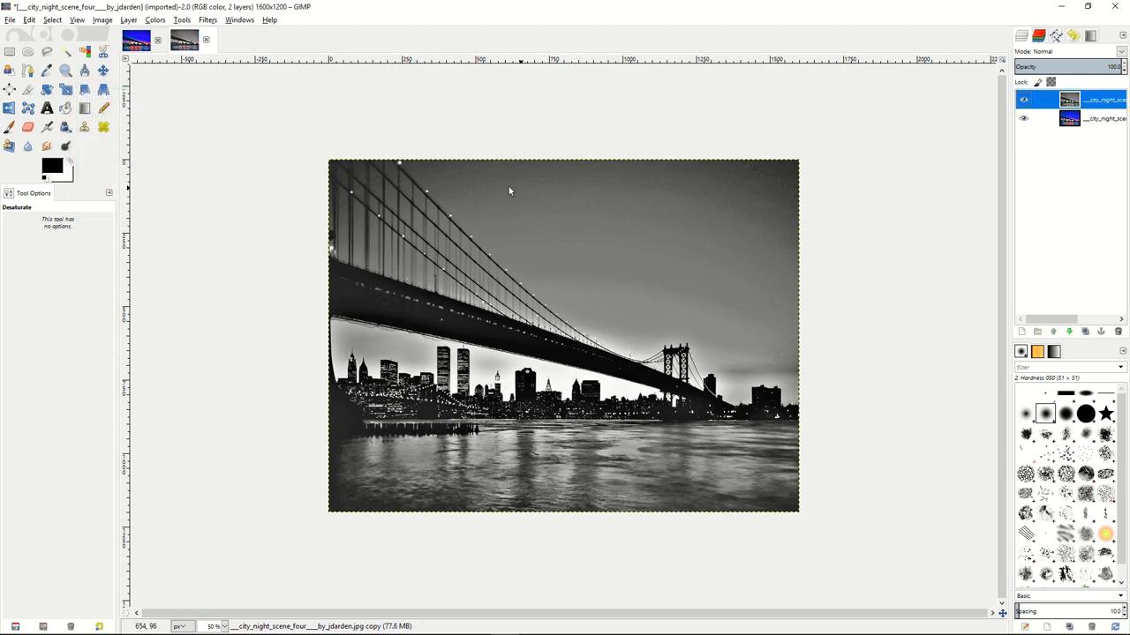
Invert the desaturated layer and apply a Gaussian Blur with a 20 px horizontal and vertical radius.
left_click(155, 19)
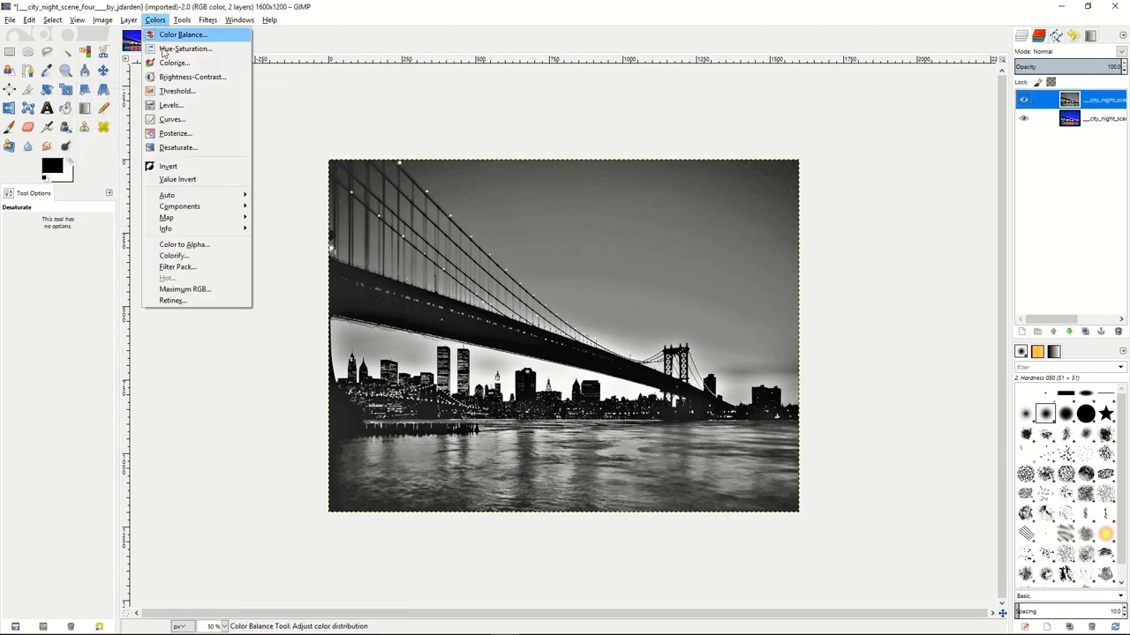
left_click(169, 166)
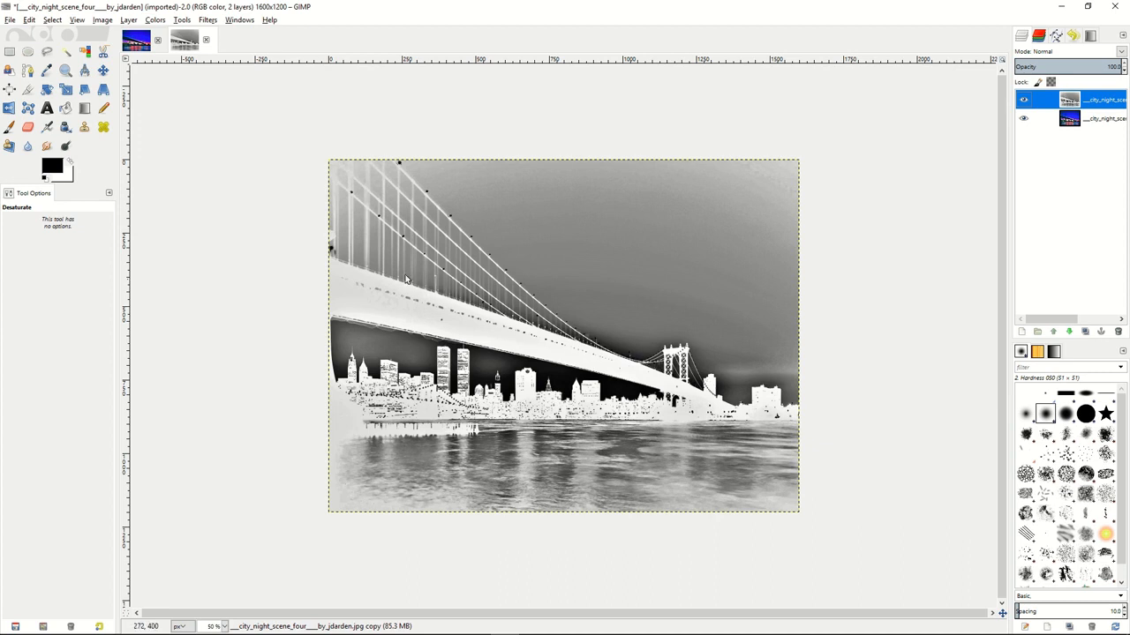
left_click(182, 21)
mouse_move(207, 20)
mouse_move(234, 90)
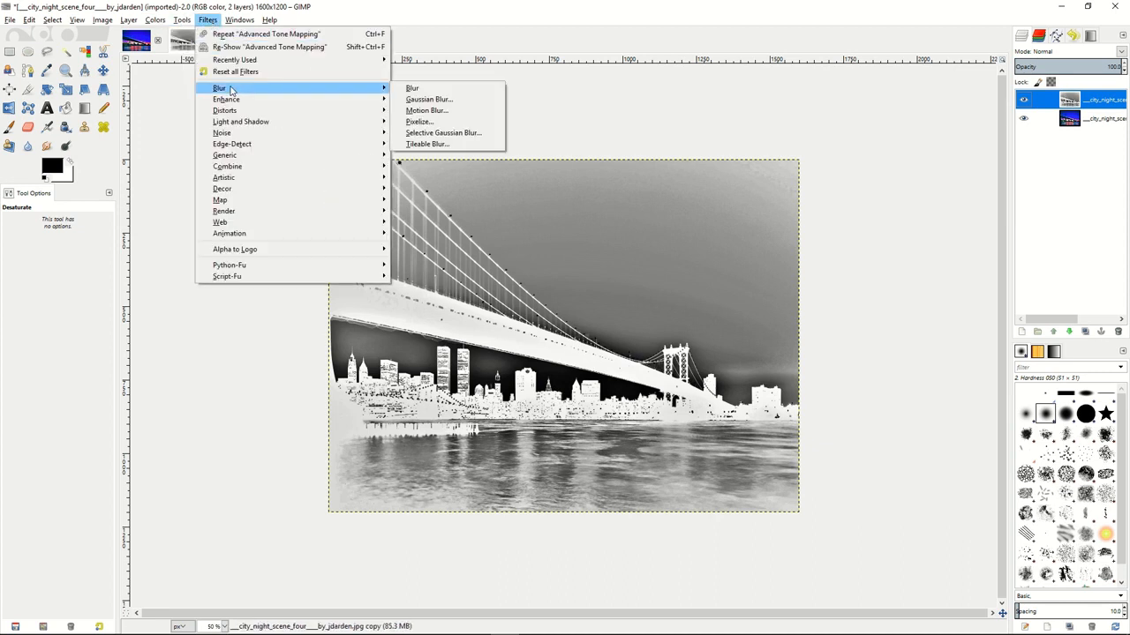
left_click(446, 102)
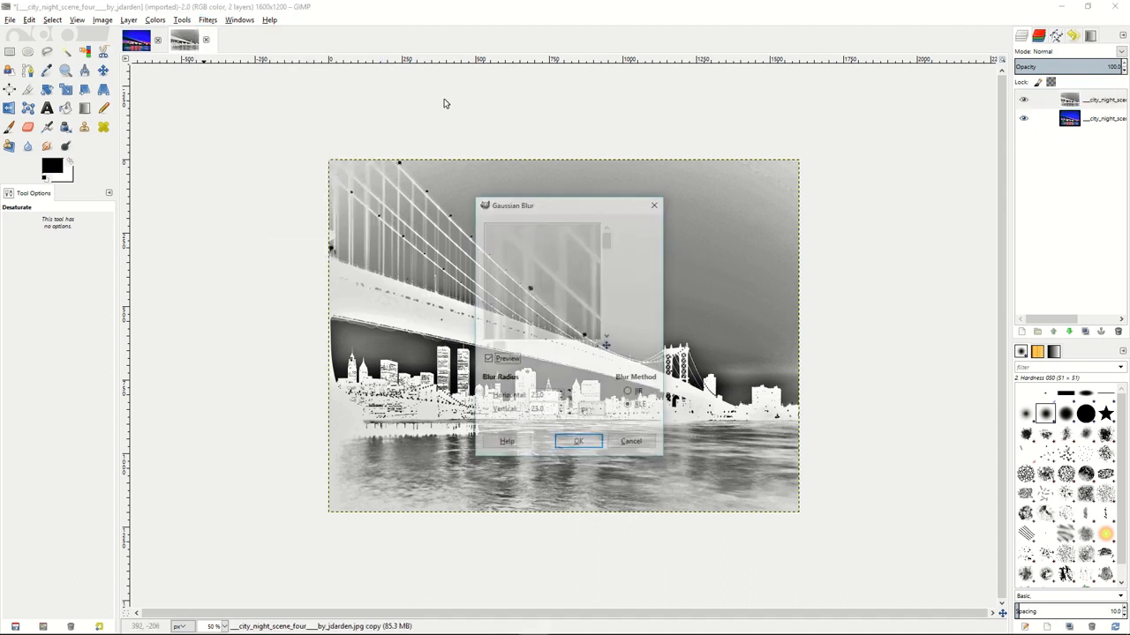
left_click(561, 399)
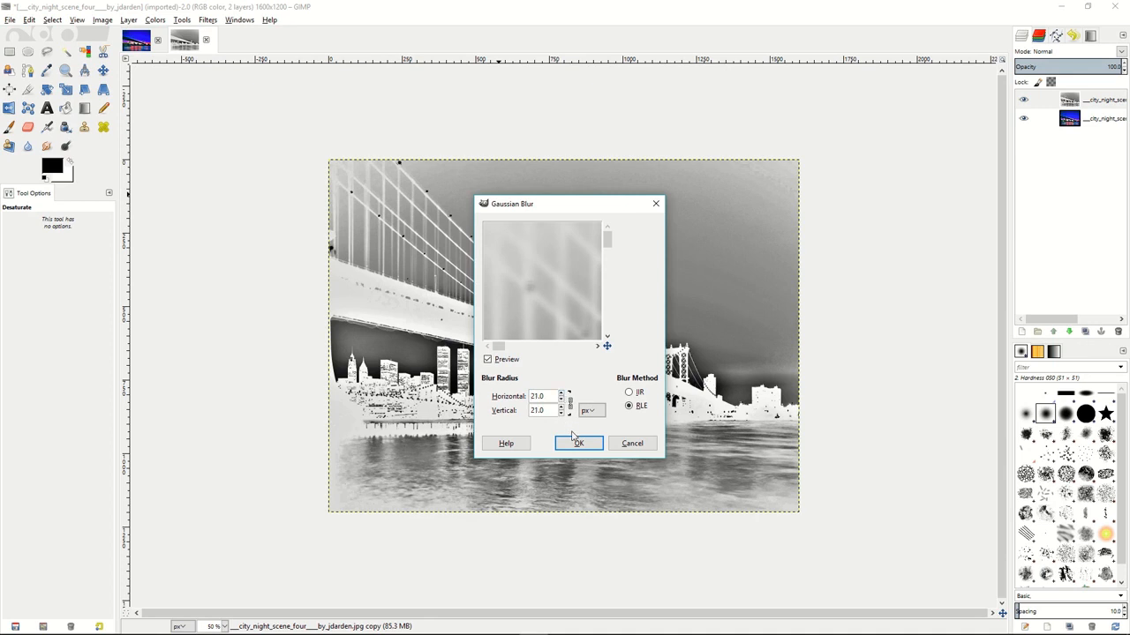
left_click(561, 400)
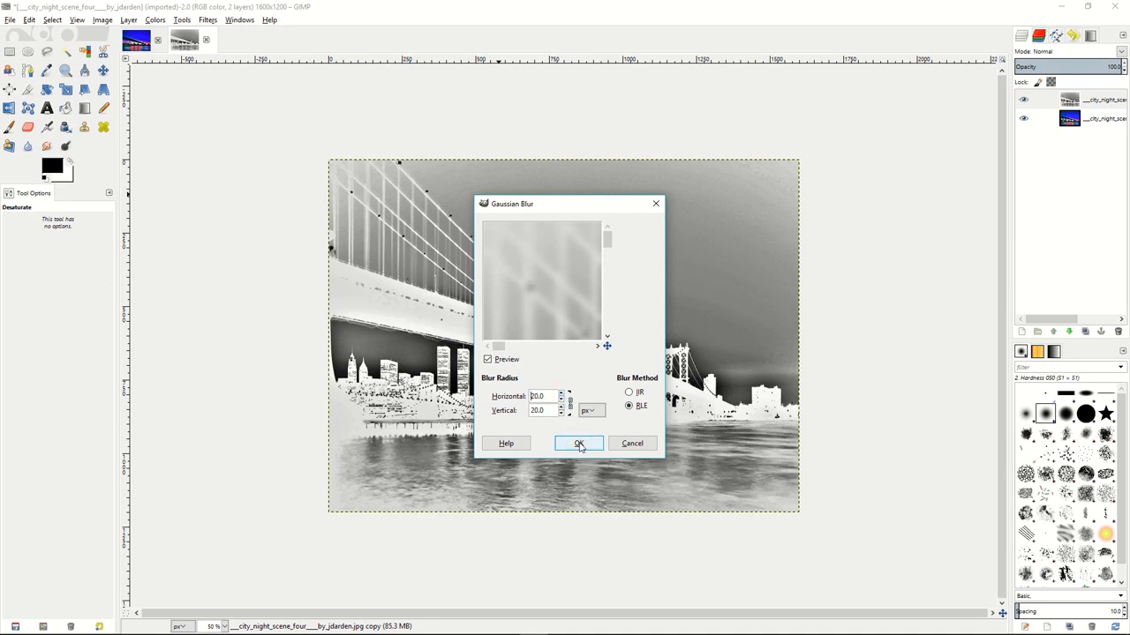
left_click(579, 444)
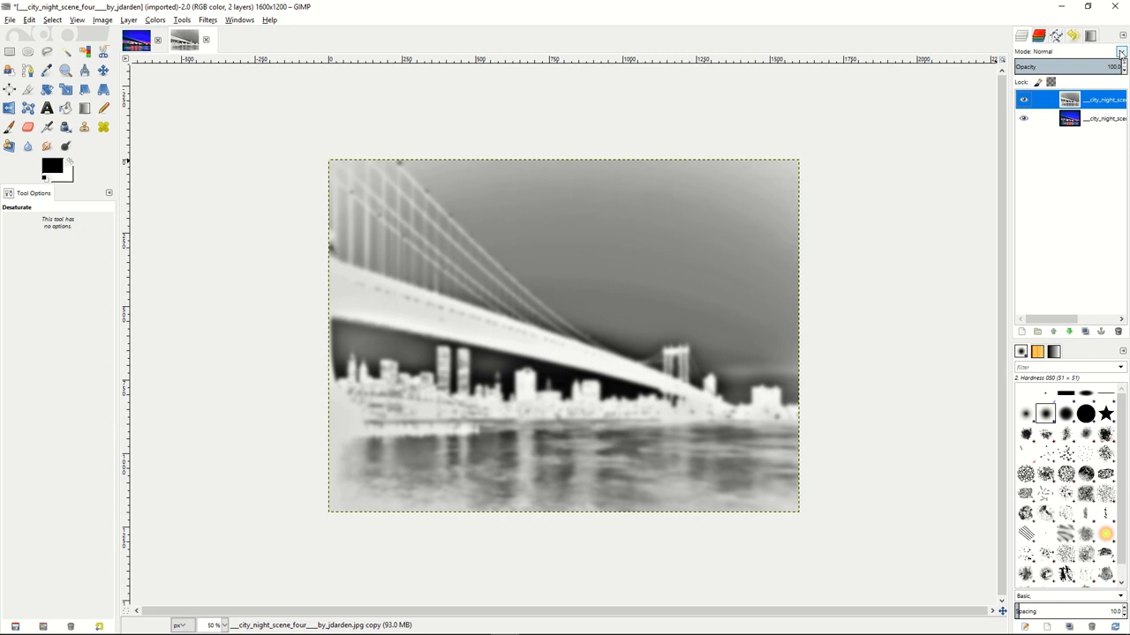
Blend the blurred gray layer in Overlay mode at about 48% opacity and merge it down onto the photo.
left_click(1121, 53)
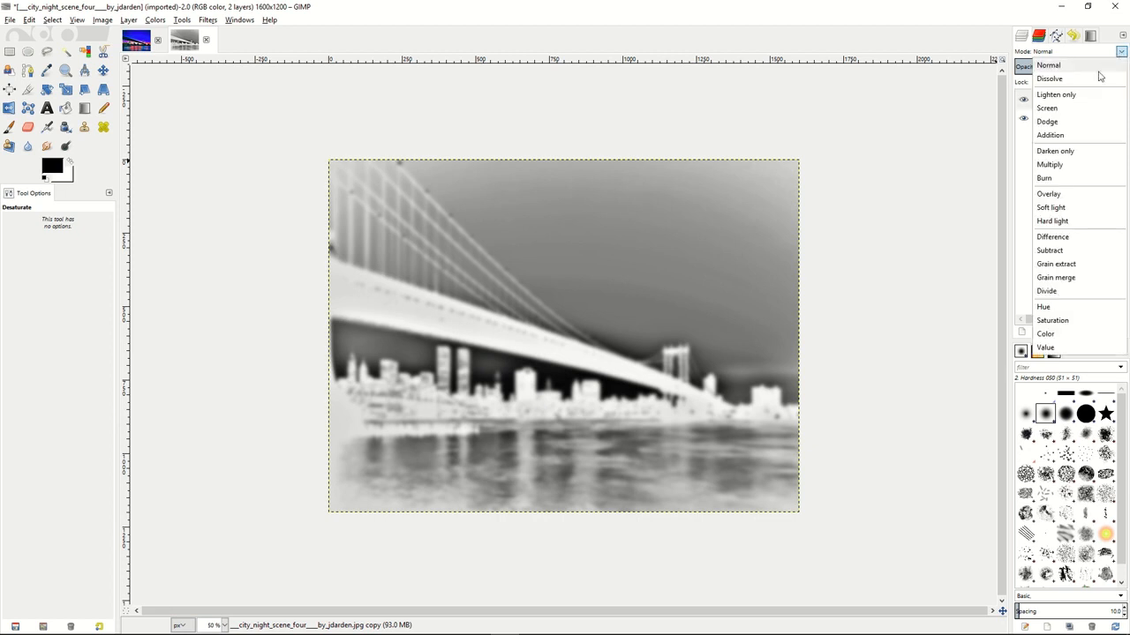
left_click(1050, 200)
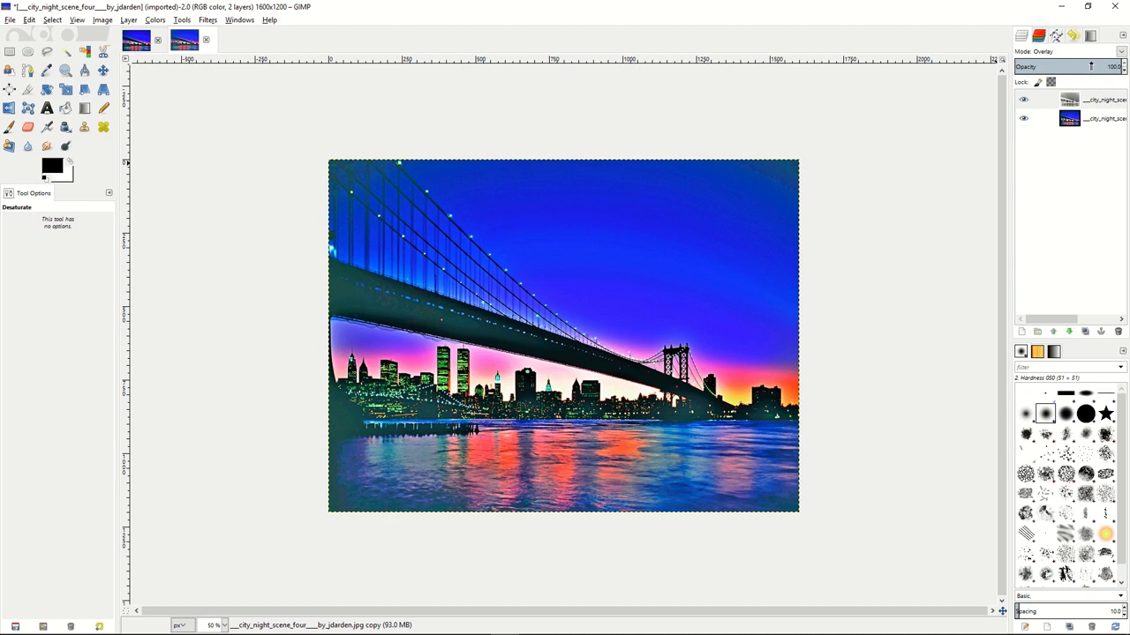
left_click_drag(1090, 67, 1067, 66)
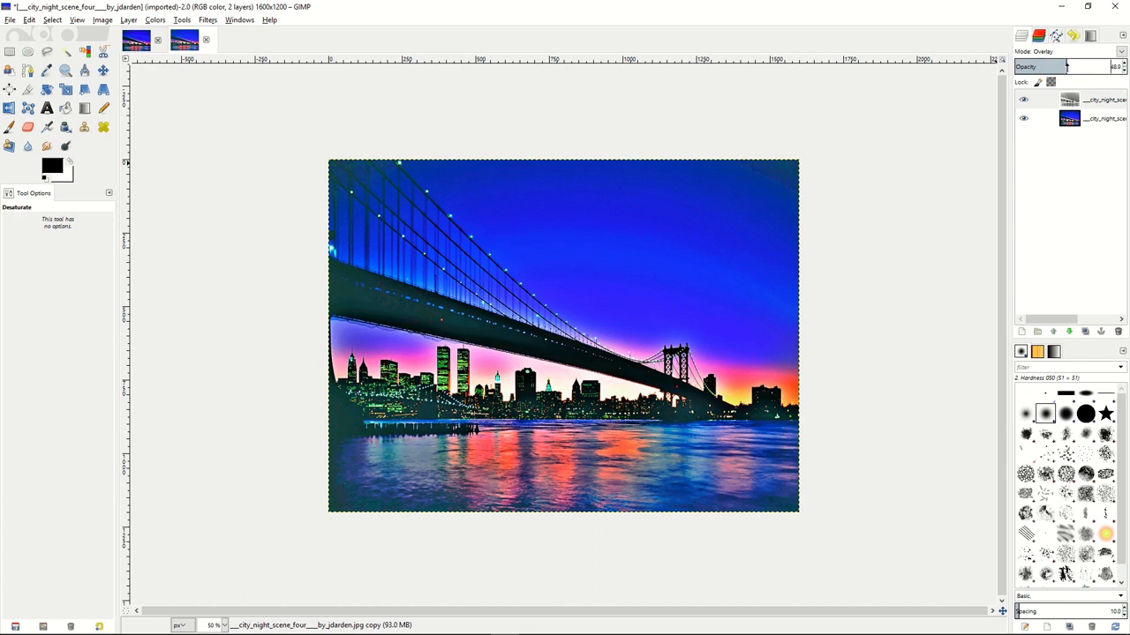
left_click(1052, 103)
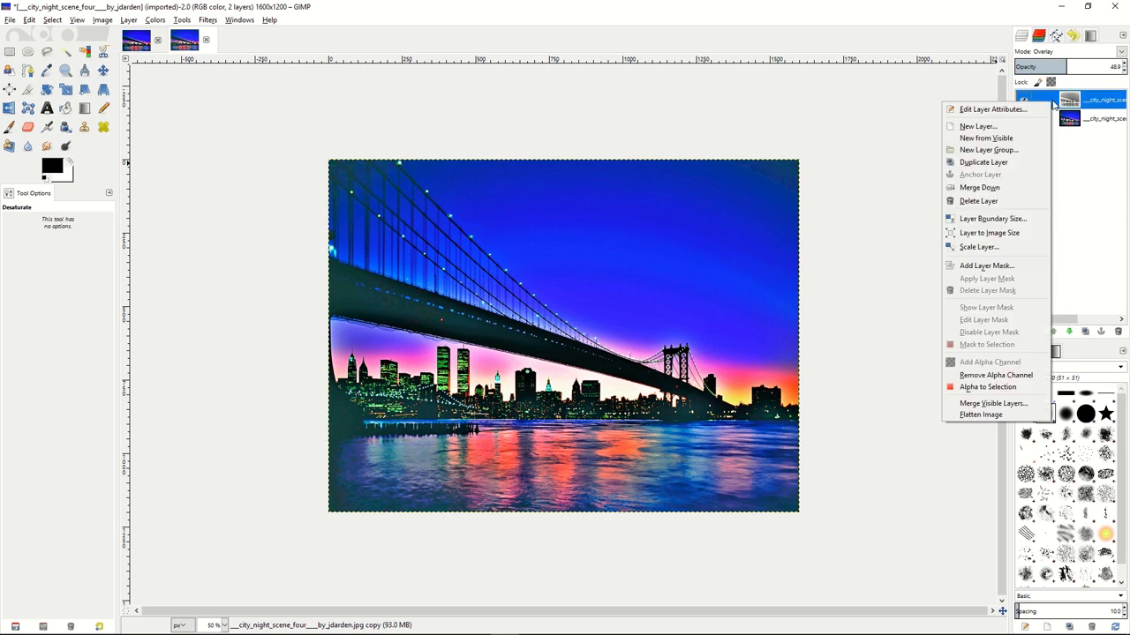
left_click(978, 202)
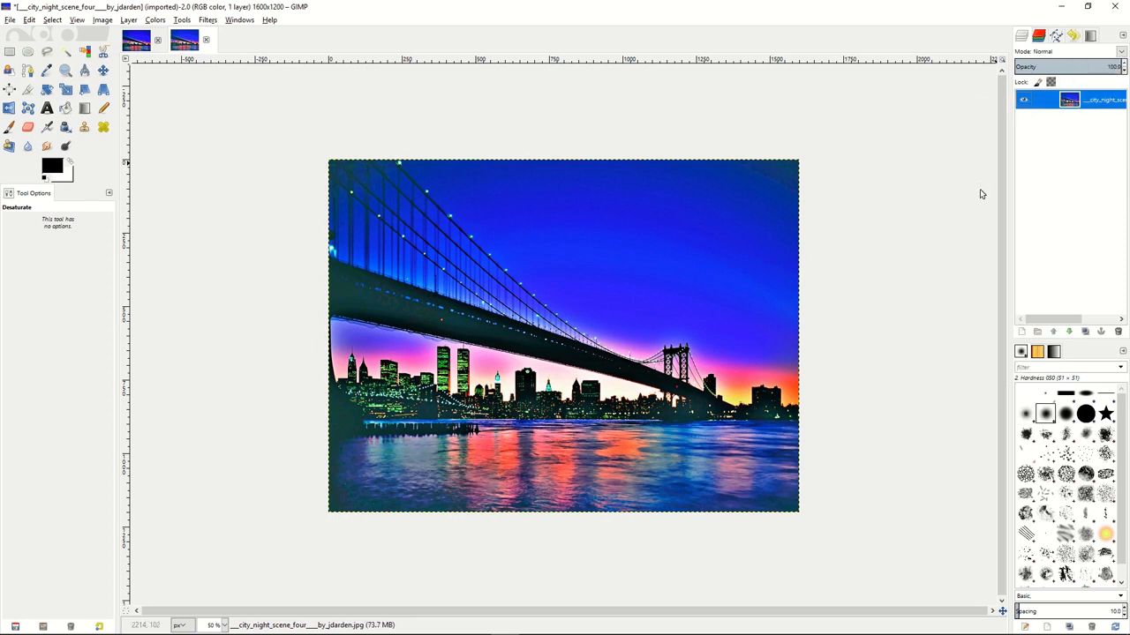